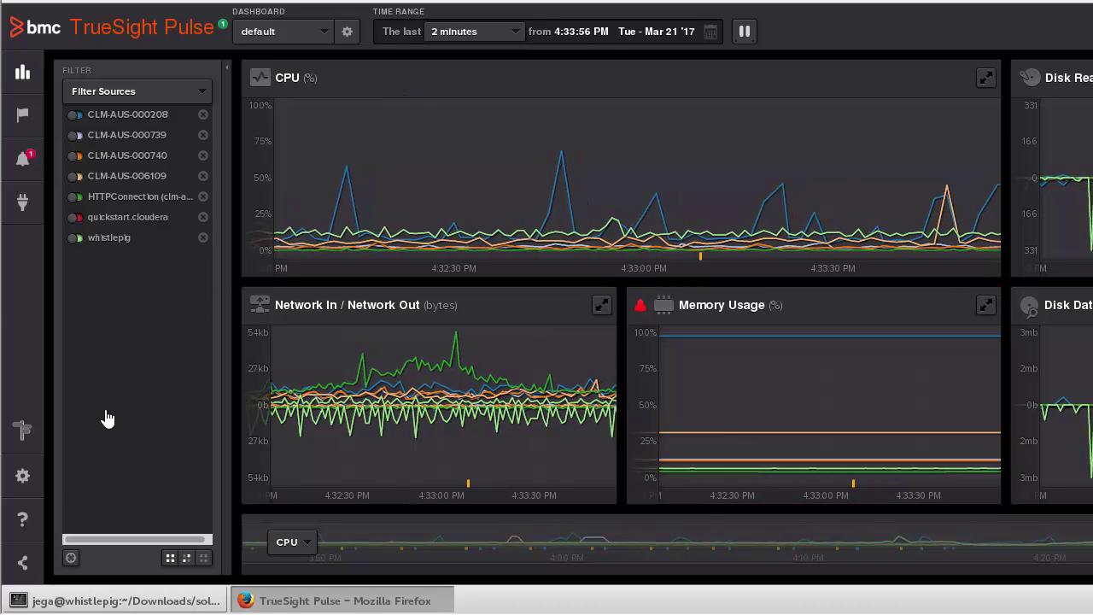
Install the solr plugin from the list of available plugins in the settings and acknowledge the installation summary.
{"action": "left_click", "coordinate": [23, 475]}
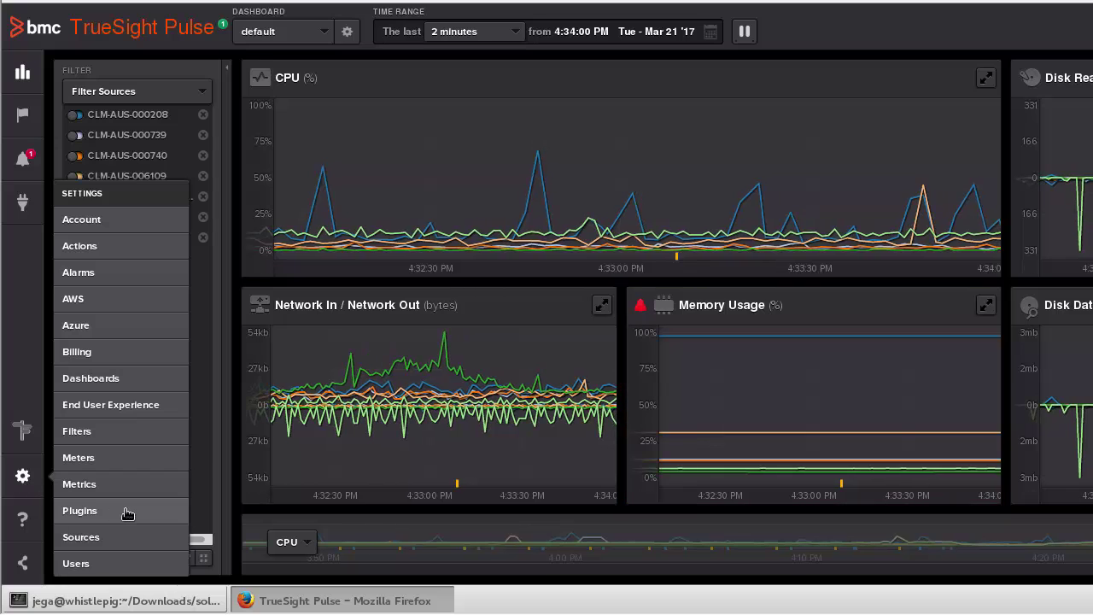
{"action": "left_click", "coordinate": [79, 511]}
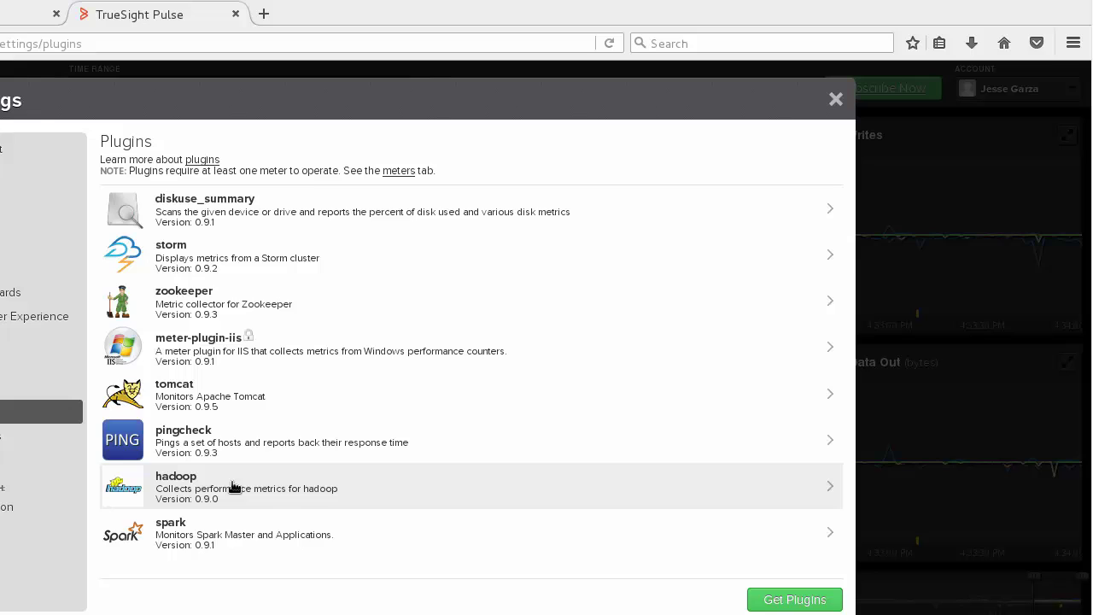
{"action": "left_click", "coordinate": [754, 600]}
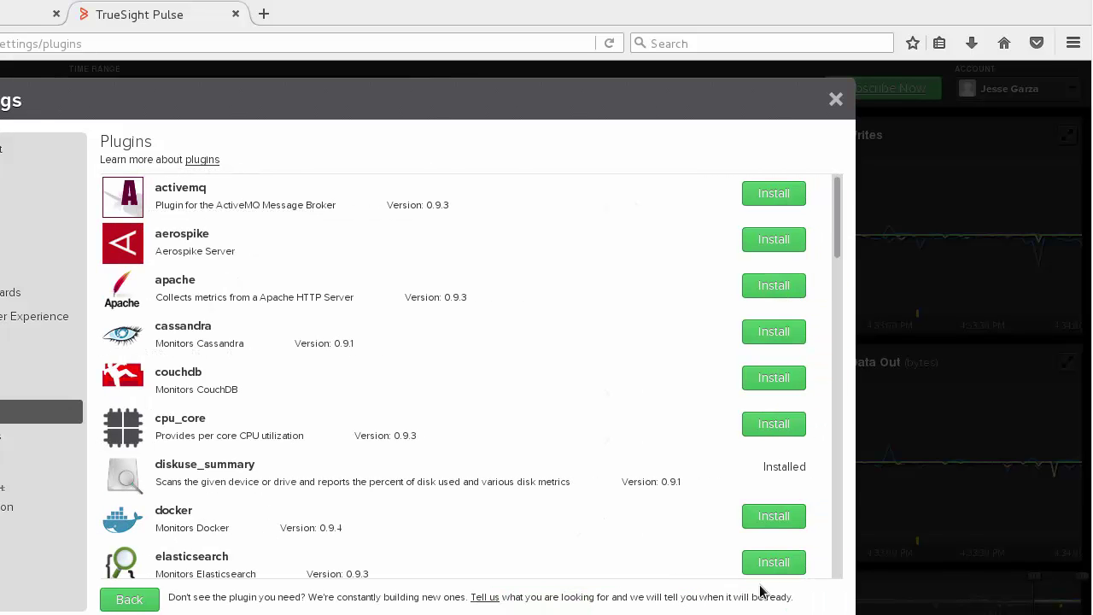
{"action": "left_click_drag", "start_coordinate": [840, 244], "coordinate": [840, 515]}
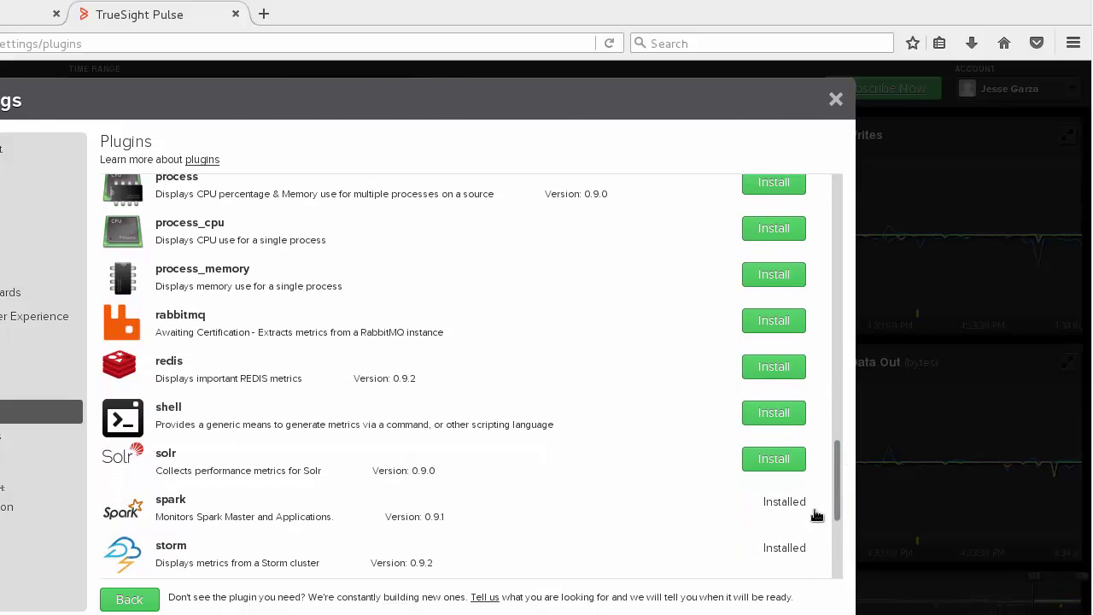
{"action": "left_click", "coordinate": [748, 467]}
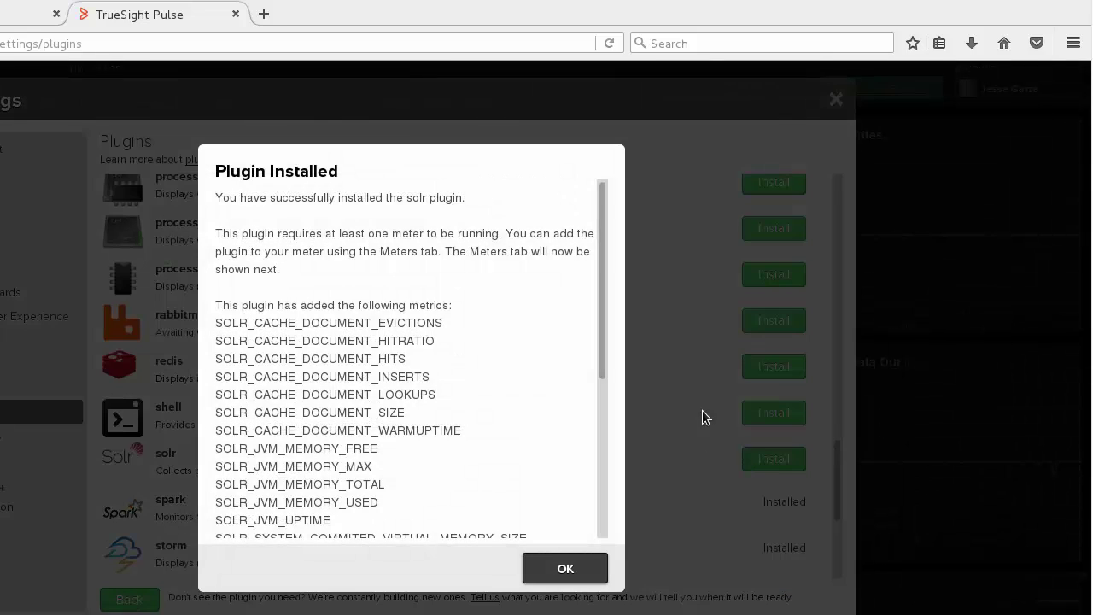
{"action": "left_click_drag", "start_coordinate": [602, 376], "coordinate": [612, 546]}
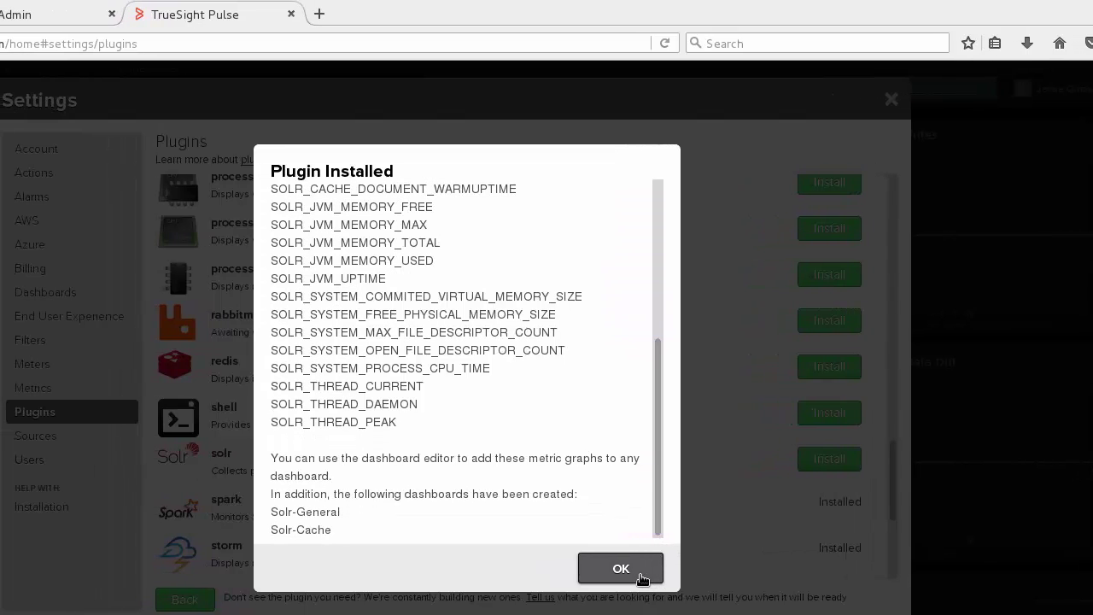
{"action": "left_click", "coordinate": [626, 578]}
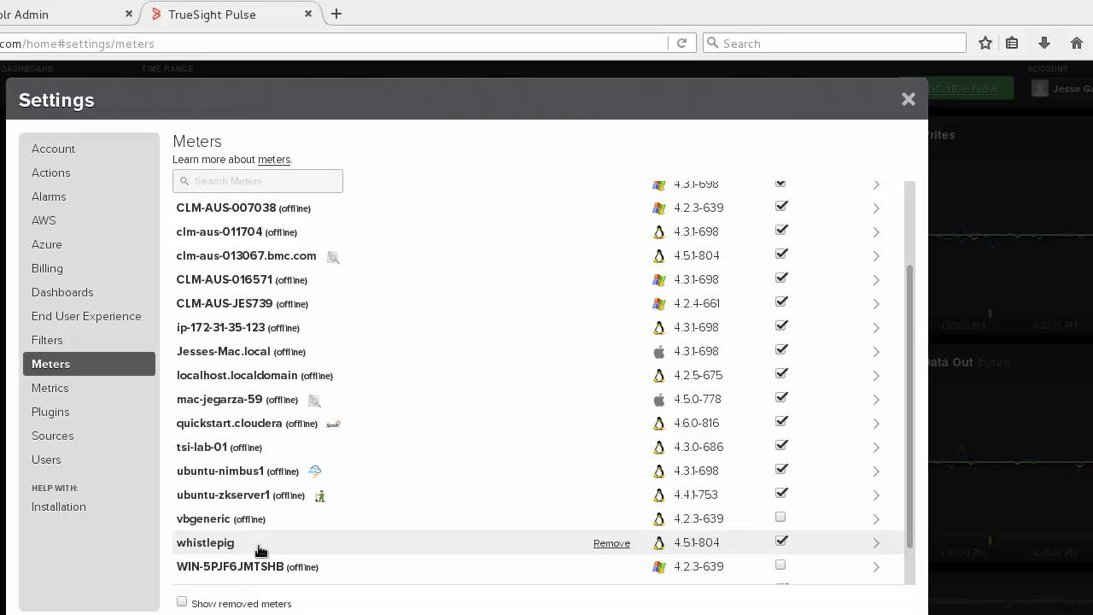
Add the solr plugin to the whistlepig meter and begin configuring a new instance.
{"action": "left_click", "coordinate": [204, 543]}
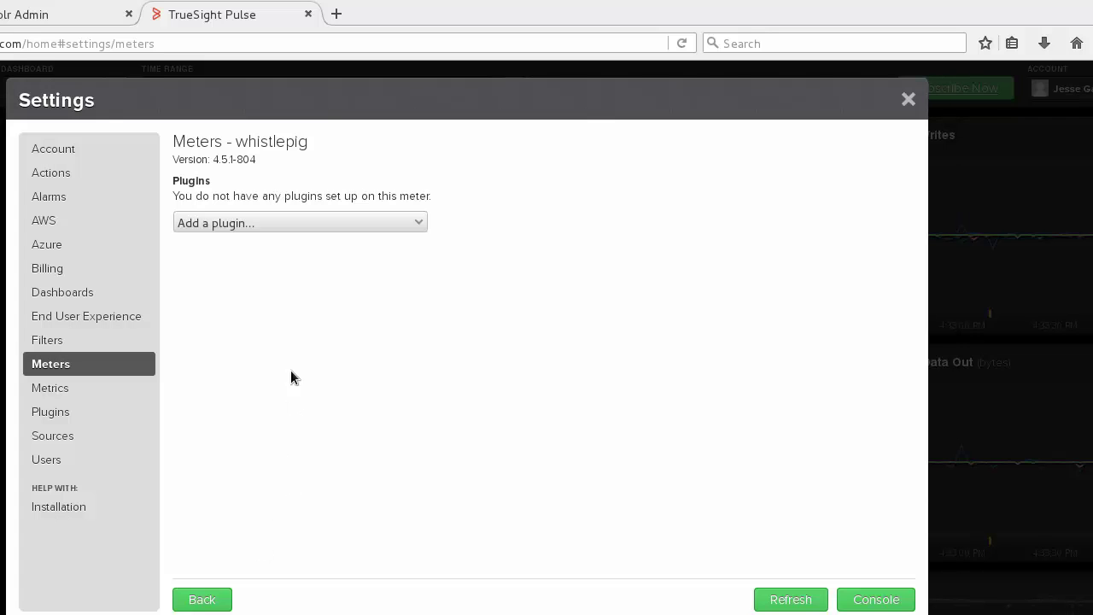
{"action": "left_click", "coordinate": [320, 222]}
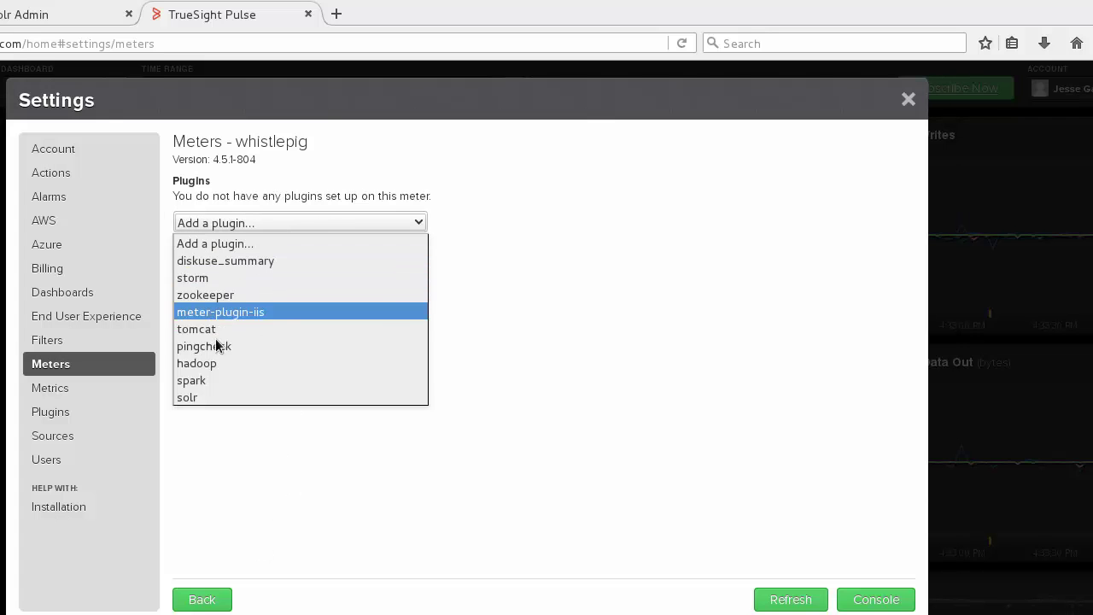
{"action": "left_click", "coordinate": [210, 396]}
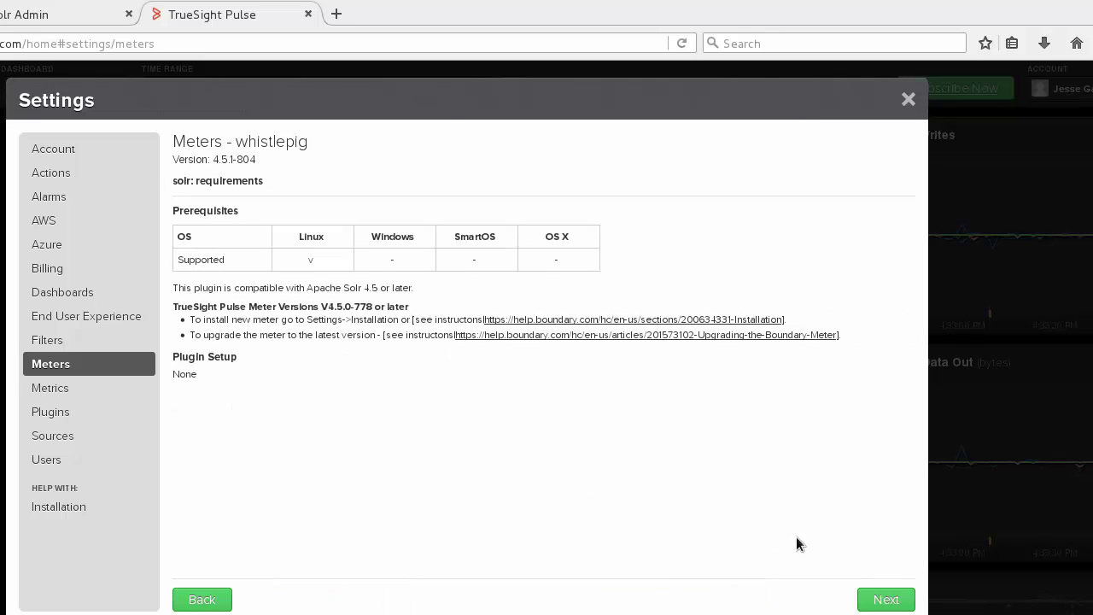
{"action": "left_click", "coordinate": [884, 601]}
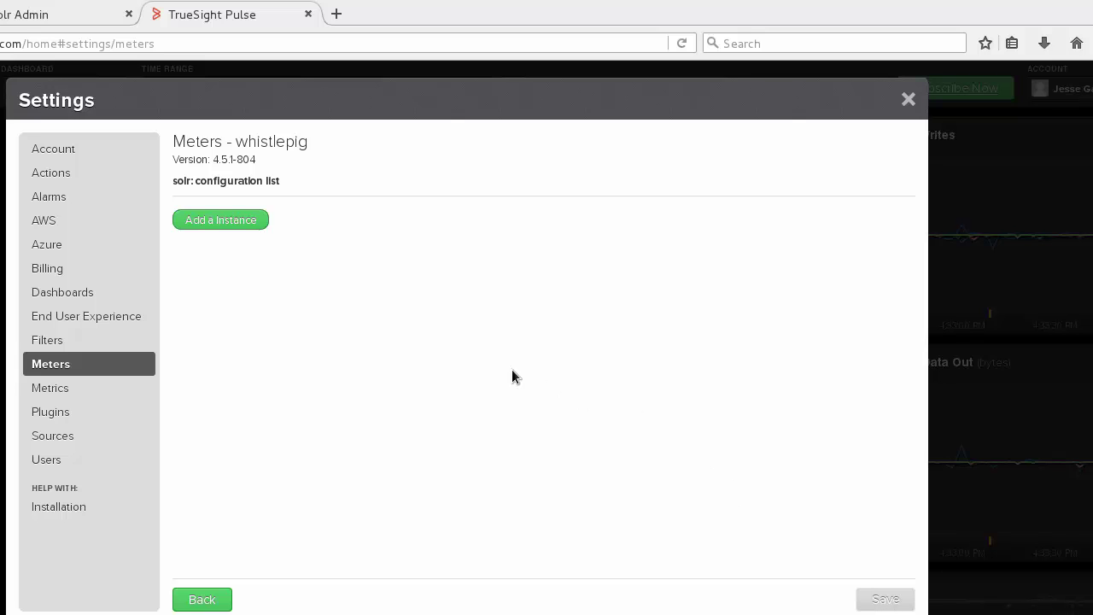
{"action": "left_click", "coordinate": [234, 224]}
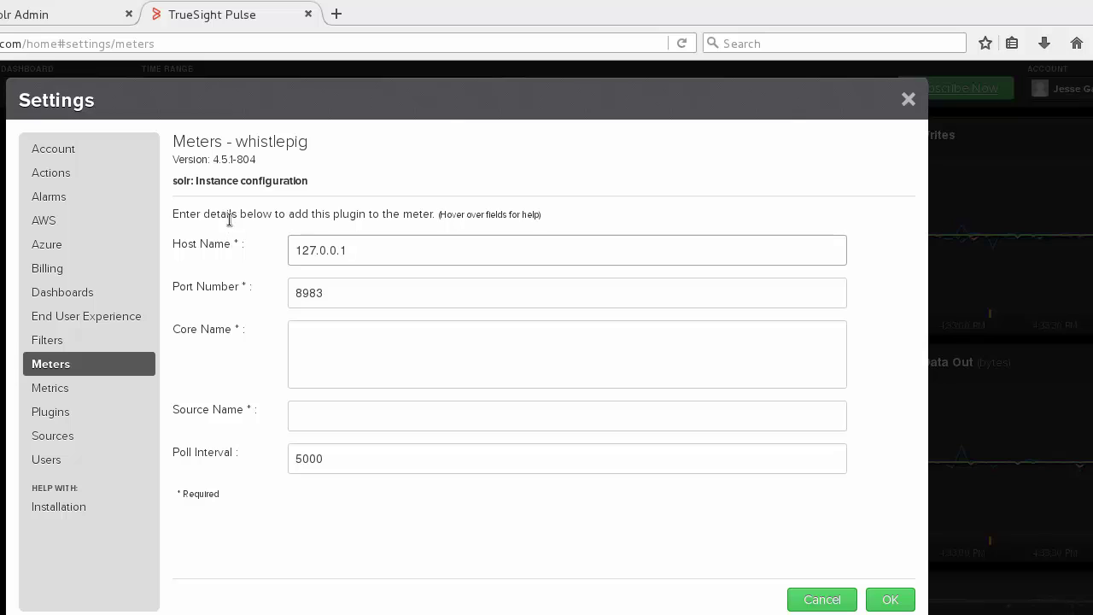
{"action": "left_click", "coordinate": [350, 355]}
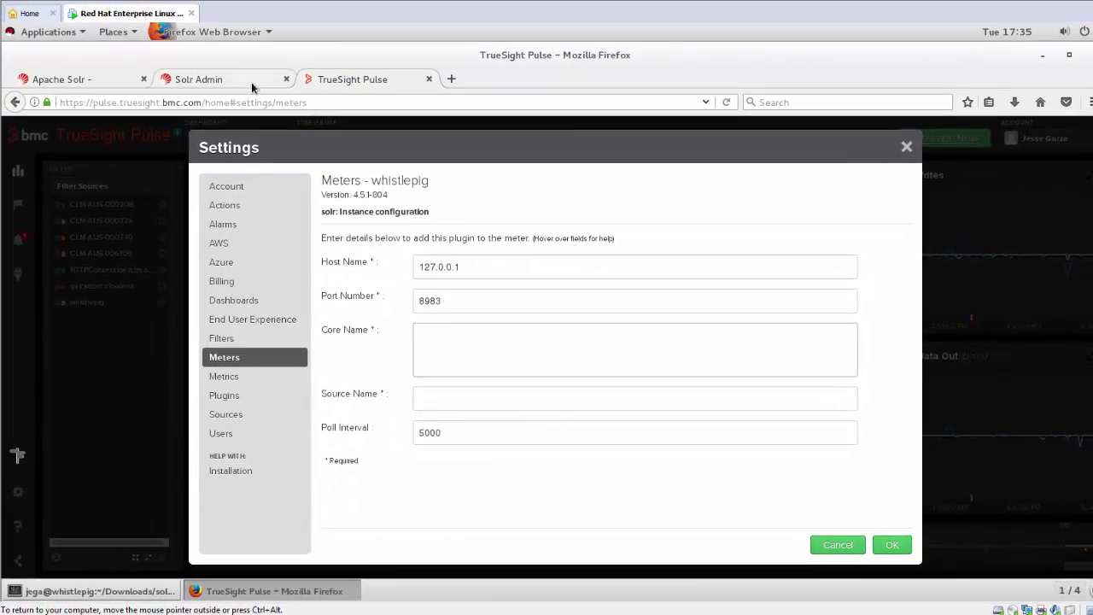
Switch to Solr Admin, examine the Cloud graph of shards, and open the gettingstarted collection's overview.
{"action": "left_click", "coordinate": [251, 82]}
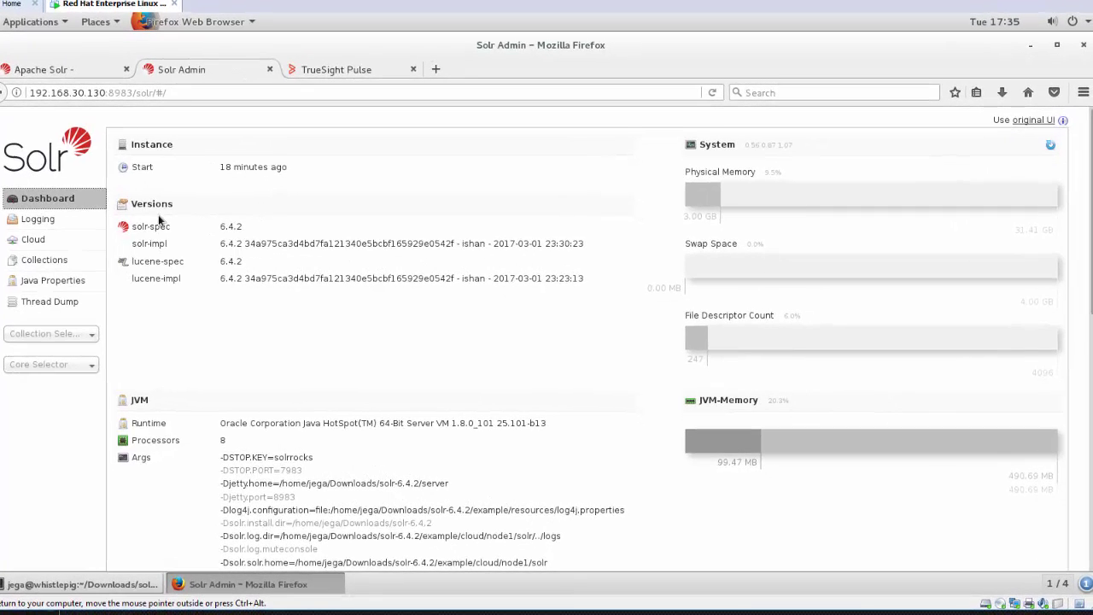
{"action": "left_click", "coordinate": [53, 244]}
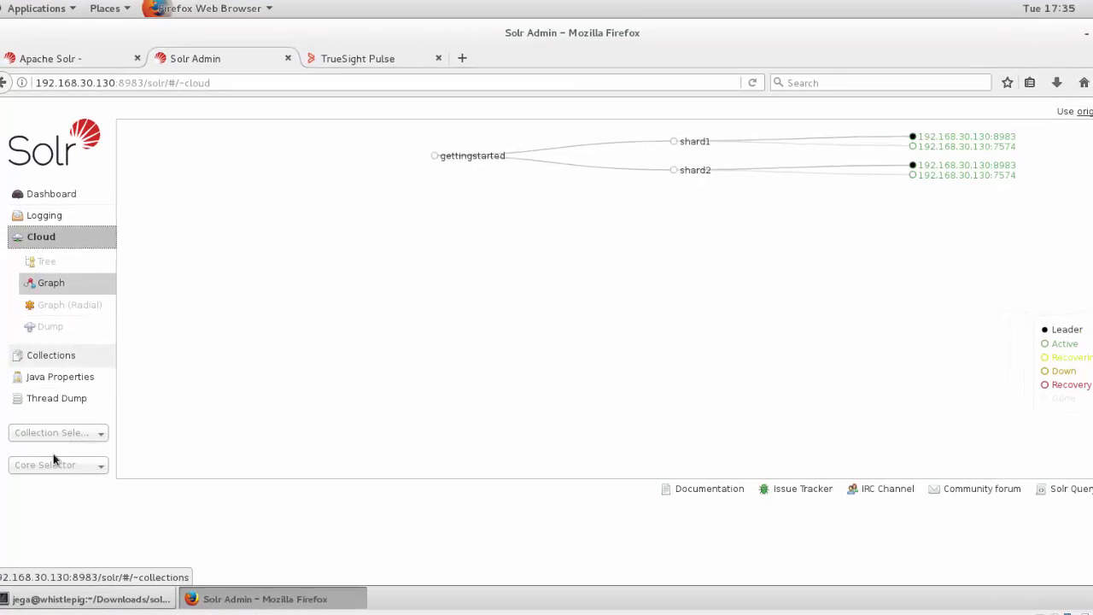
{"action": "left_click", "coordinate": [55, 435]}
{"action": "left_click", "coordinate": [51, 474]}
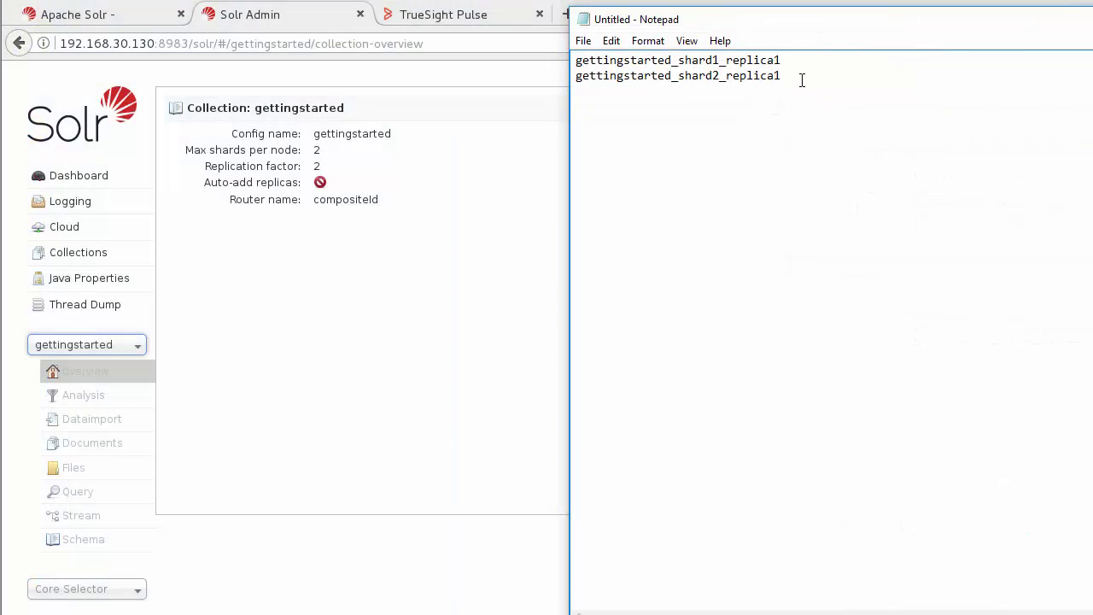
Copy gettingstarted_shard1_replica1 and gettingstarted_shard2_replica1 from Notepad into the Core Name of the solr instance in TrueSight Pulse.
{"action": "left_click_drag", "start_coordinate": [801, 78], "coordinate": [545, 52]}
{"action": "right_click", "coordinate": [653, 69]}
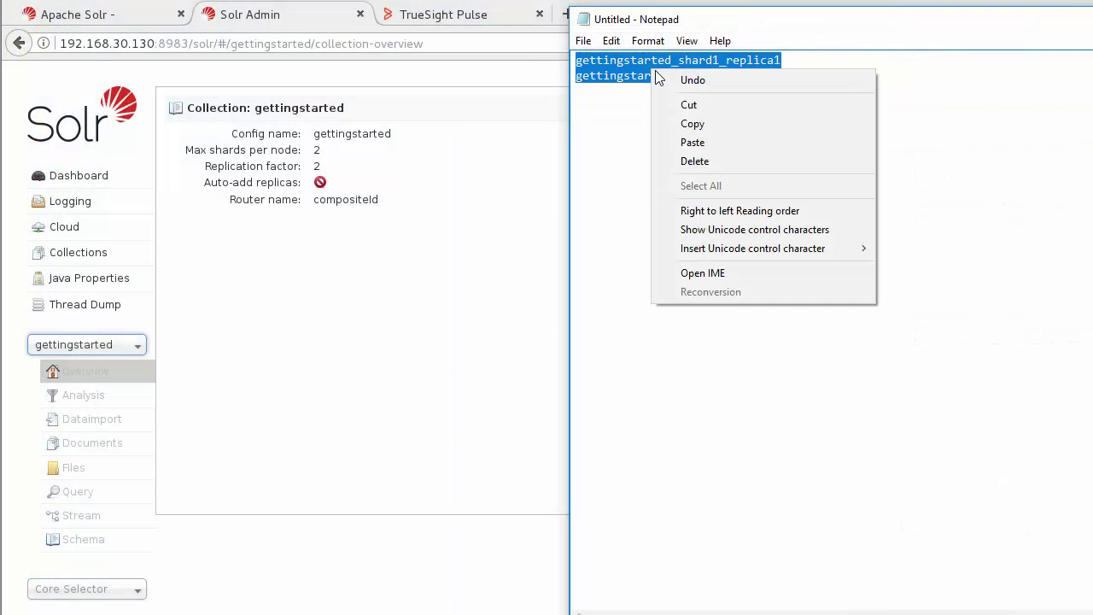
{"action": "left_click", "coordinate": [725, 120]}
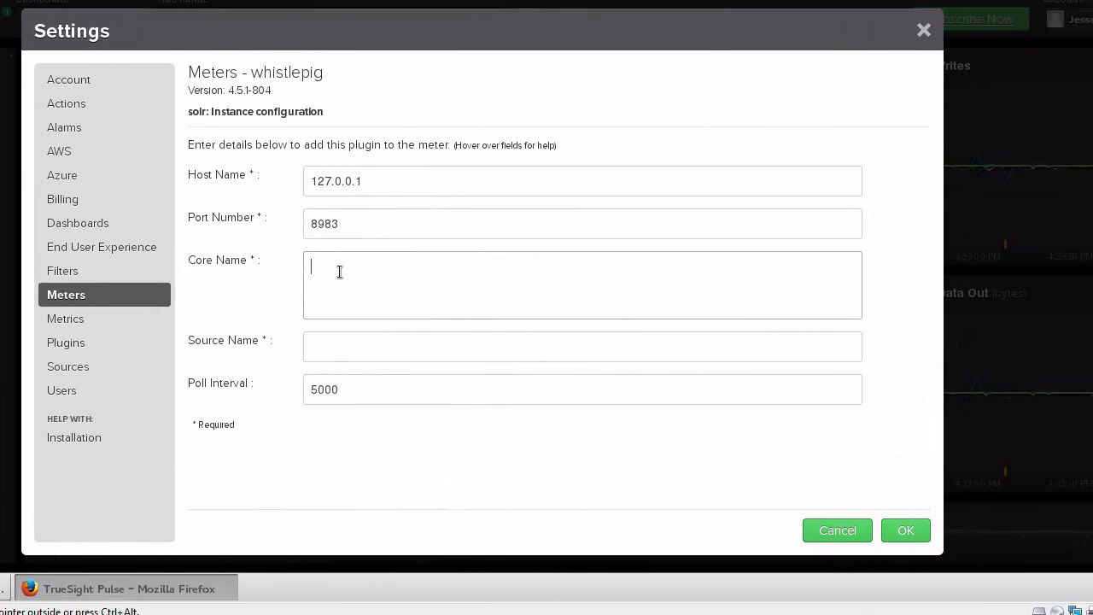
{"action": "right_click", "coordinate": [402, 292]}
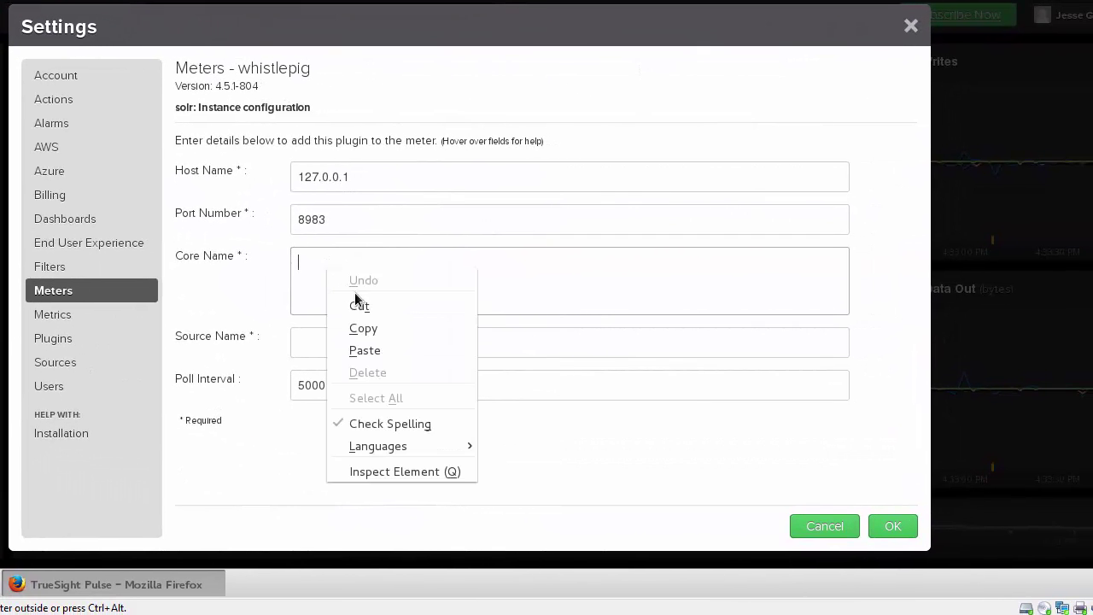
{"action": "left_click", "coordinate": [403, 363]}
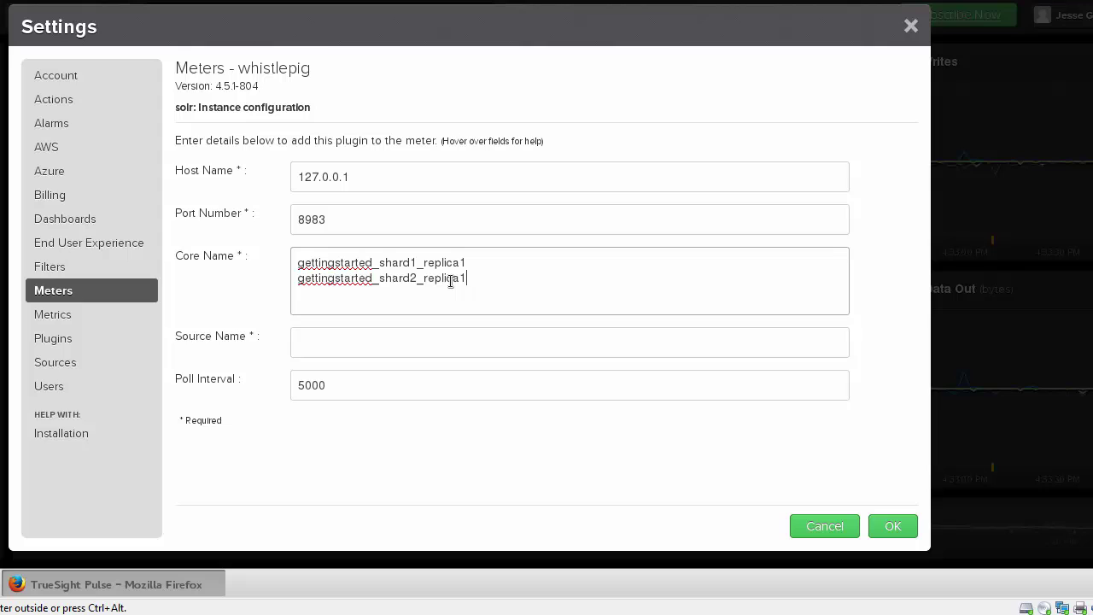
Set the solr instance's Source Name to whistlepig by copying the meter name from the page heading.
{"action": "left_click", "coordinate": [337, 339]}
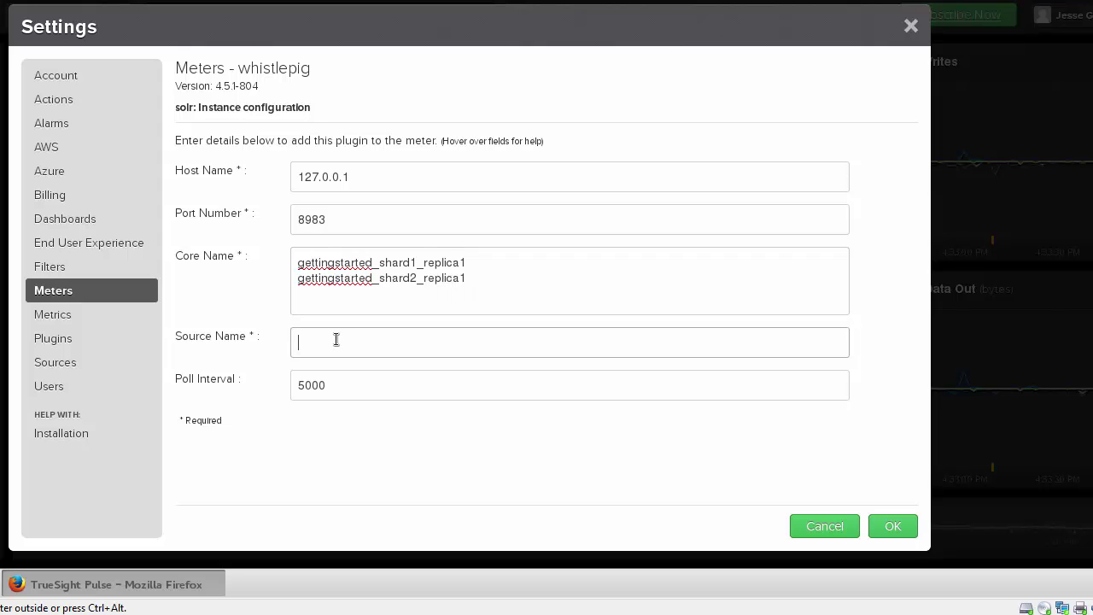
{"action": "left_click_drag", "start_coordinate": [240, 67], "coordinate": [307, 68]}
{"action": "right_click", "coordinate": [304, 73]}
{"action": "left_click", "coordinate": [321, 84]}
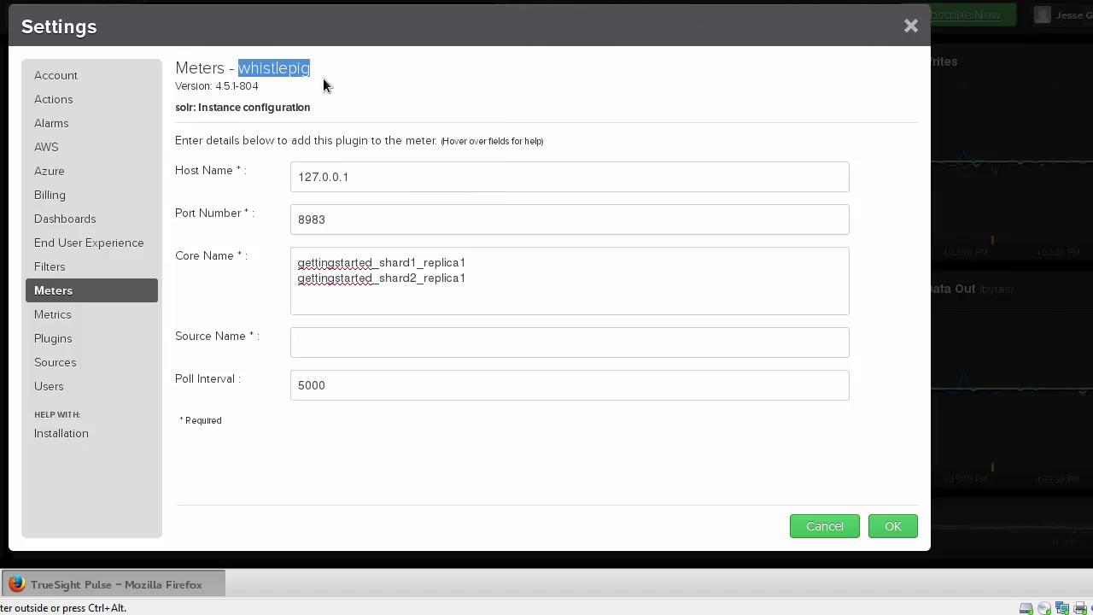
{"action": "left_click", "coordinate": [321, 339]}
{"action": "right_click", "coordinate": [321, 341]}
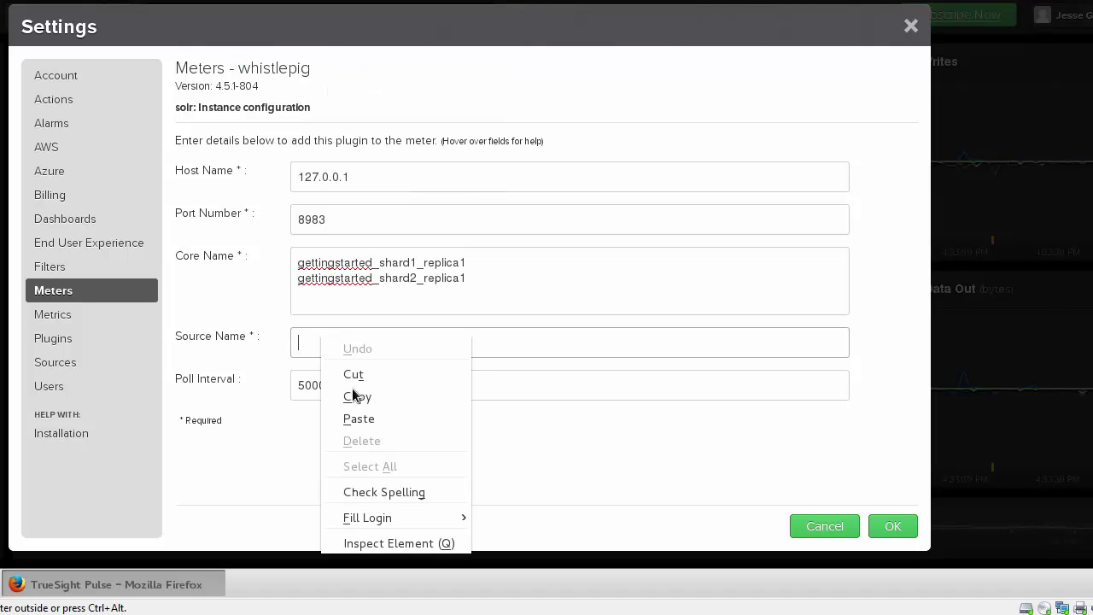
{"action": "left_click", "coordinate": [390, 418]}
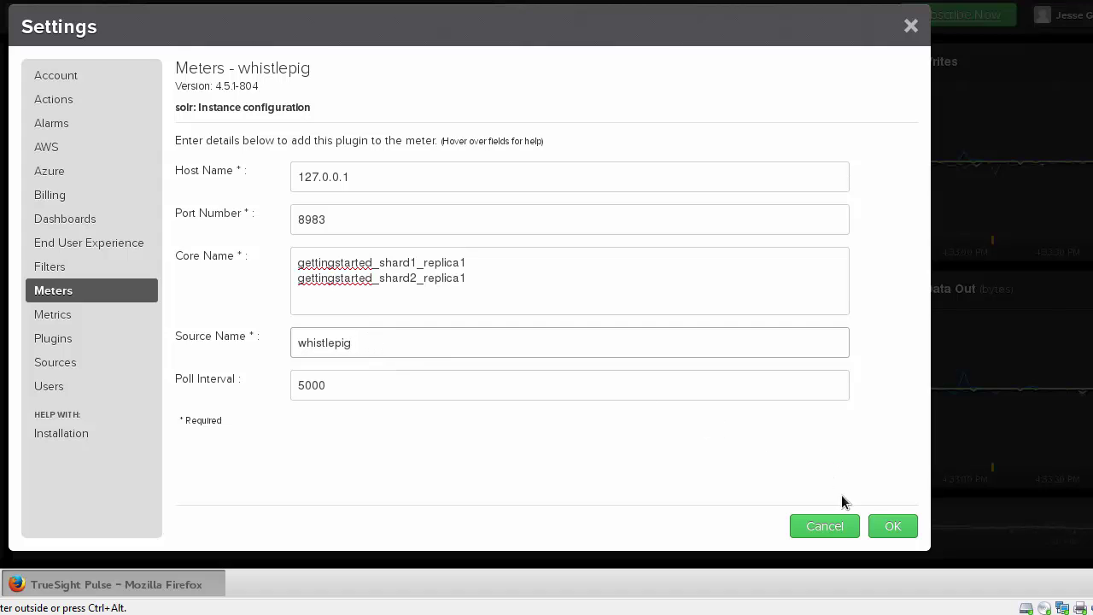
Confirm the solr instance, save the plugin configuration on the whistlepig meter, and close the settings.
{"action": "left_click", "coordinate": [912, 525]}
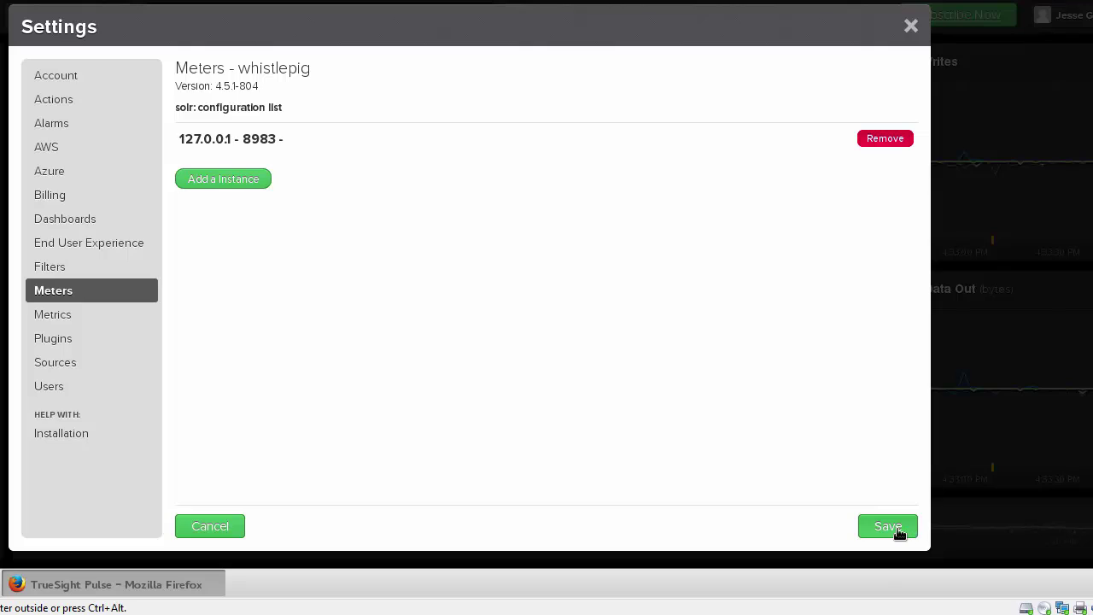
{"action": "left_click", "coordinate": [888, 526]}
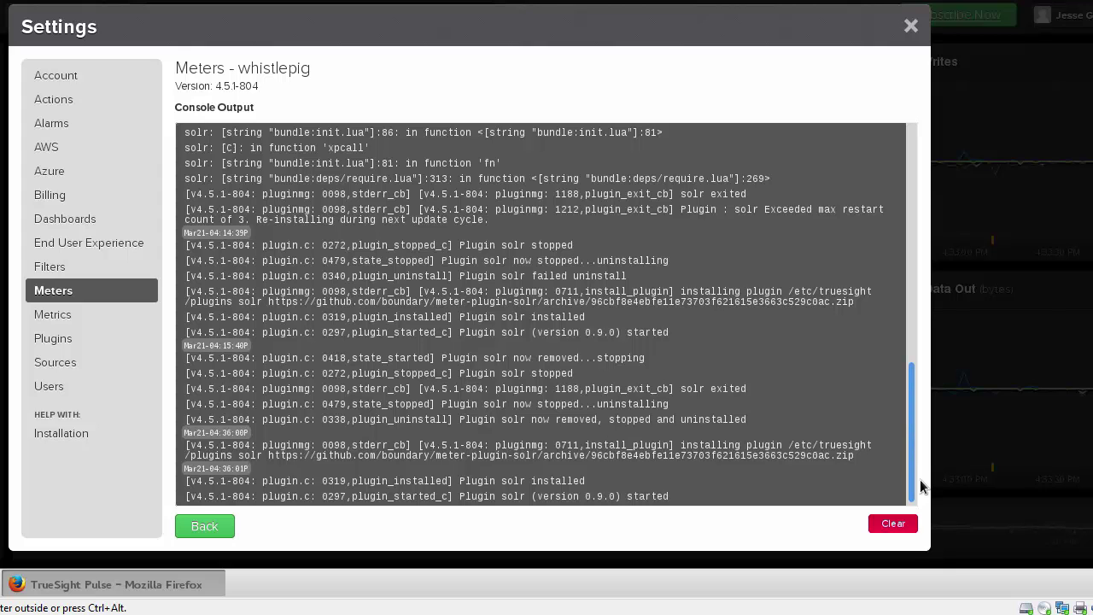
{"action": "left_click", "coordinate": [910, 28]}
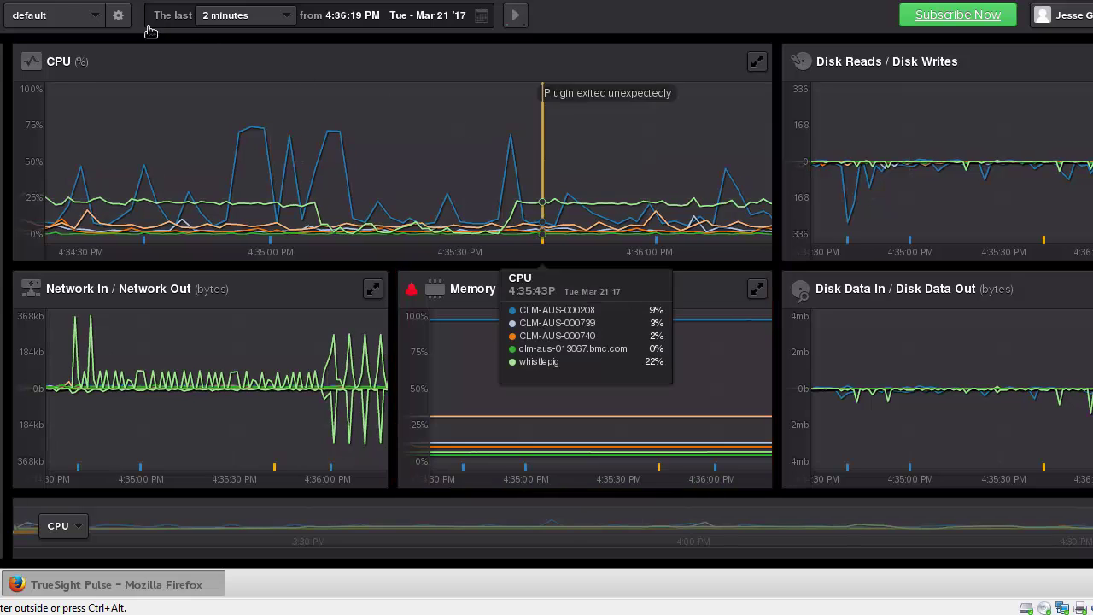
Switch the displayed dashboard to Solr-General.
{"action": "left_click", "coordinate": [96, 16]}
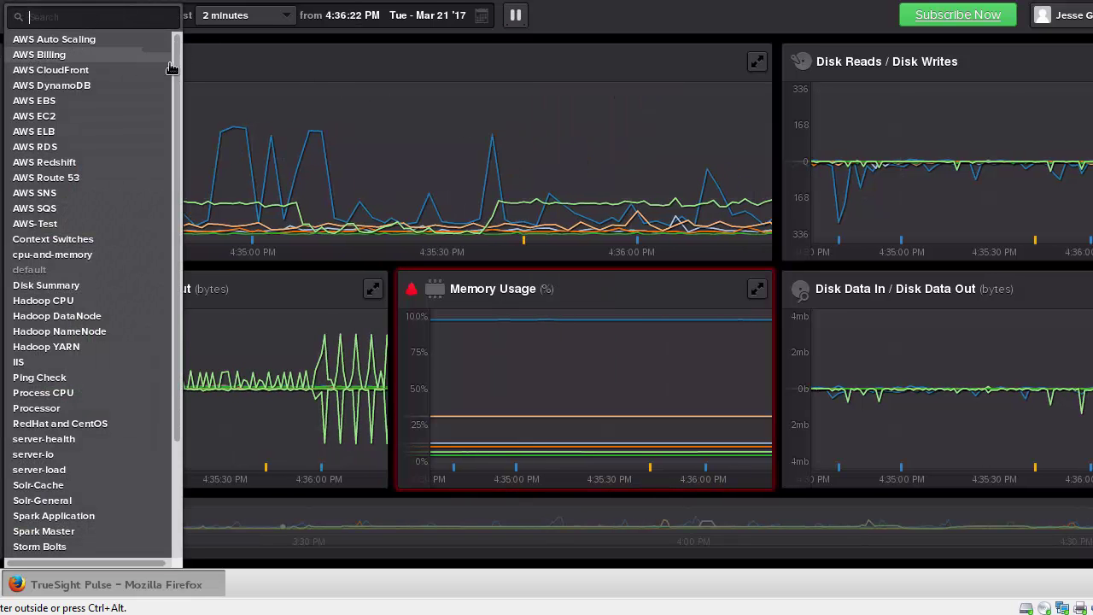
{"action": "left_click_drag", "start_coordinate": [174, 67], "coordinate": [173, 195]}
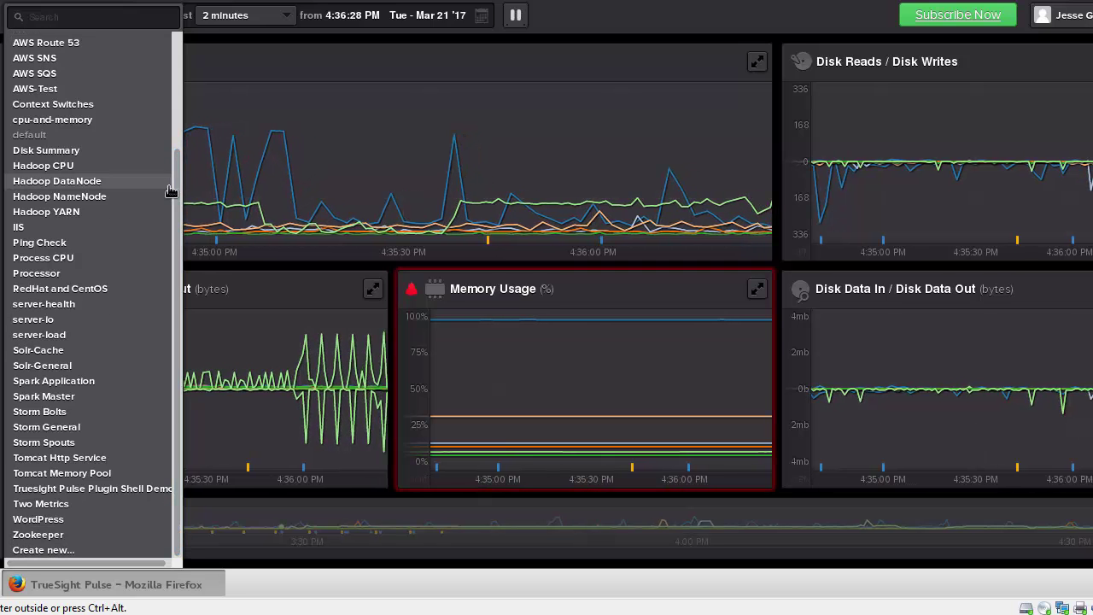
{"action": "left_click", "coordinate": [100, 367]}
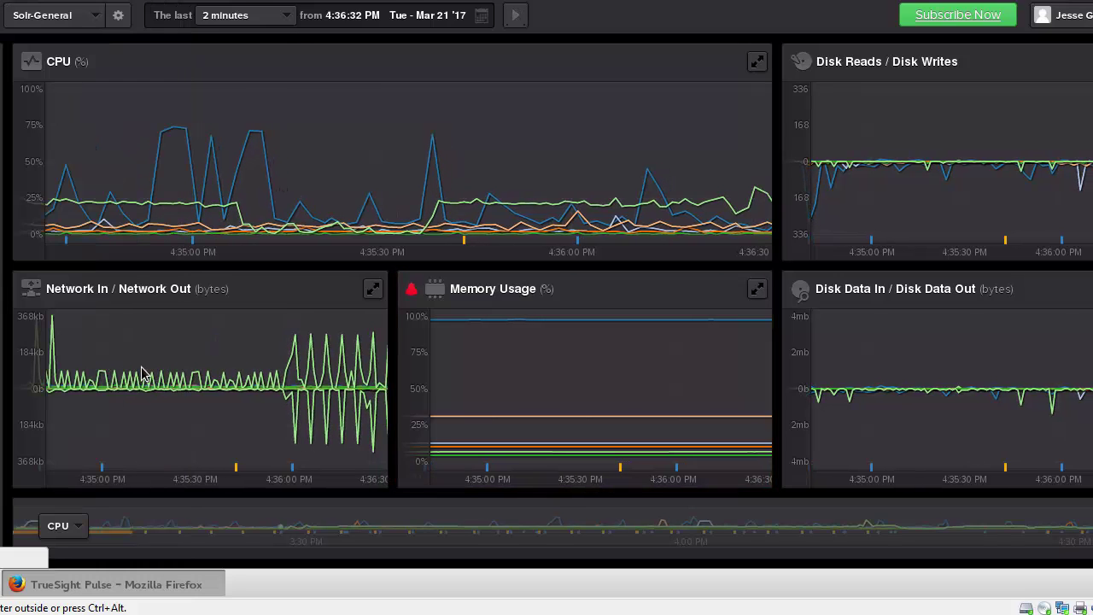